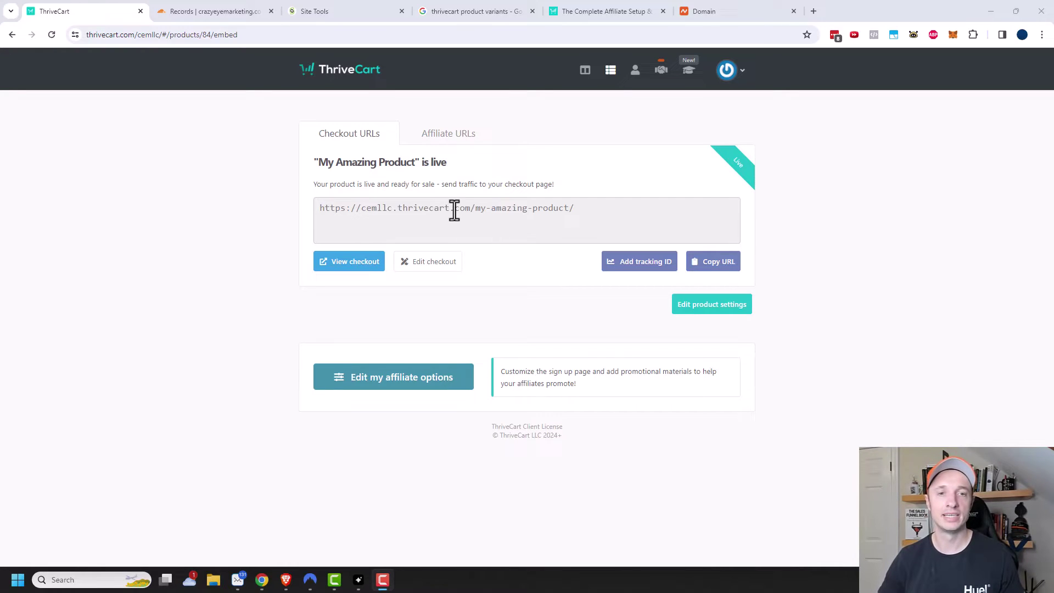
# Go through Settings > Account-wide settings to the Custom domain name (CNAME) page
pyautogui.moveTo(471, 208); pyautogui.dragTo(379, 209)
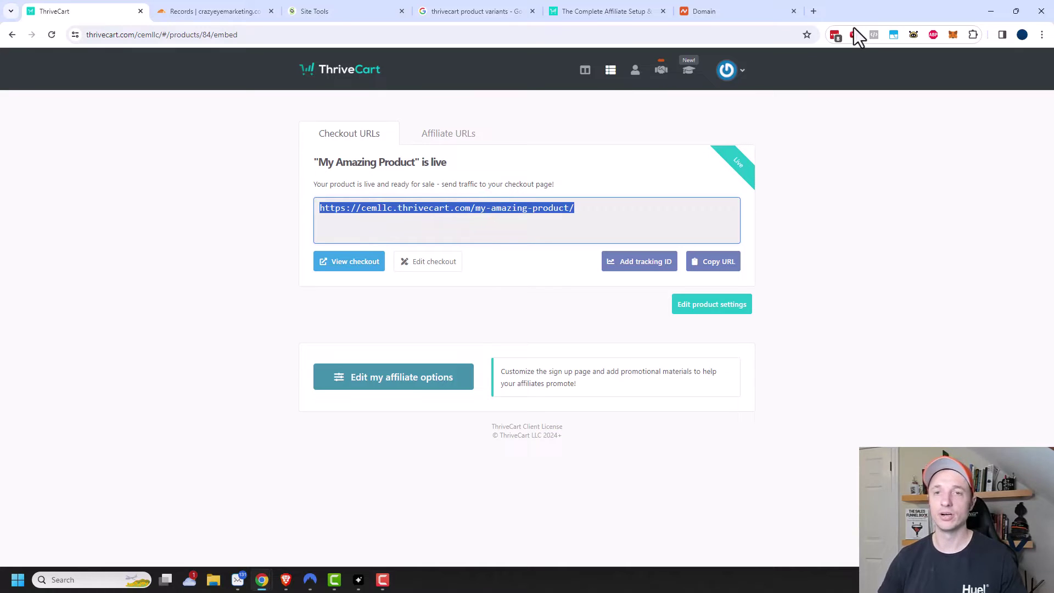
pyautogui.click(737, 79)
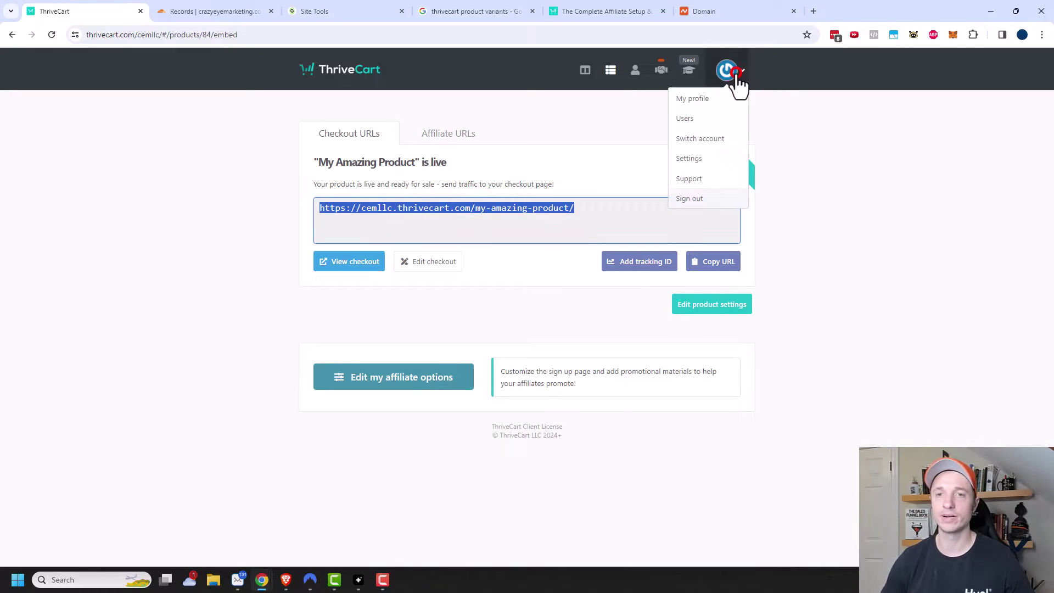
pyautogui.click(689, 159)
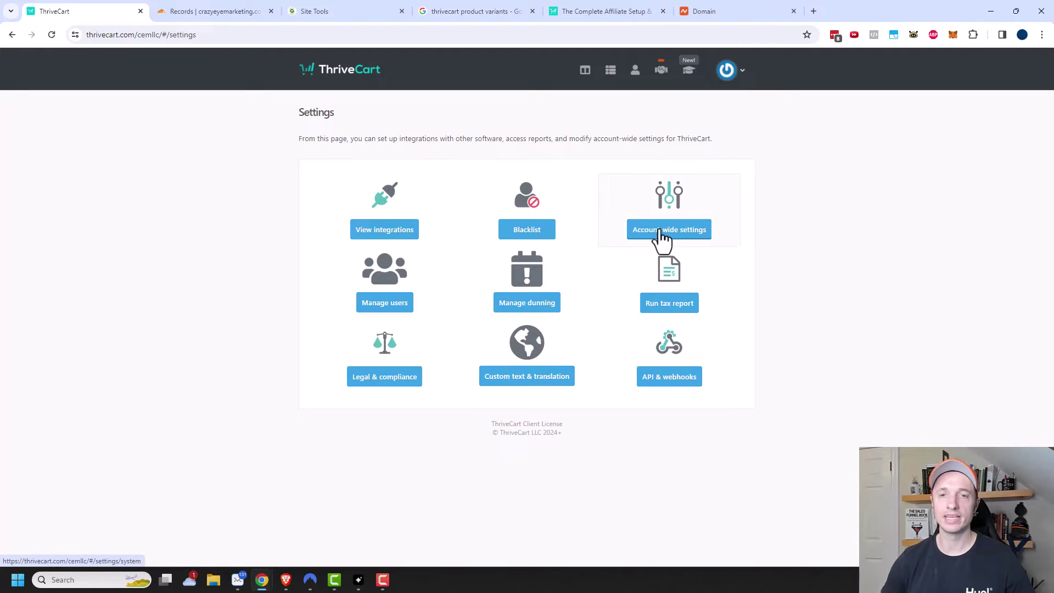
pyautogui.click(671, 230)
pyautogui.scroll(-3, 648, 245)
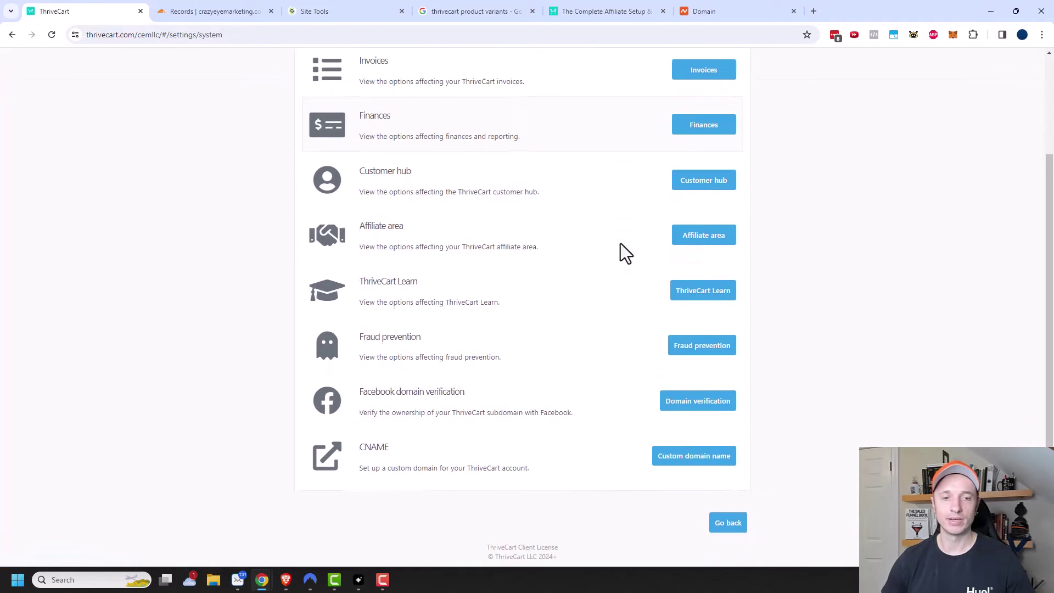
pyautogui.click(691, 460)
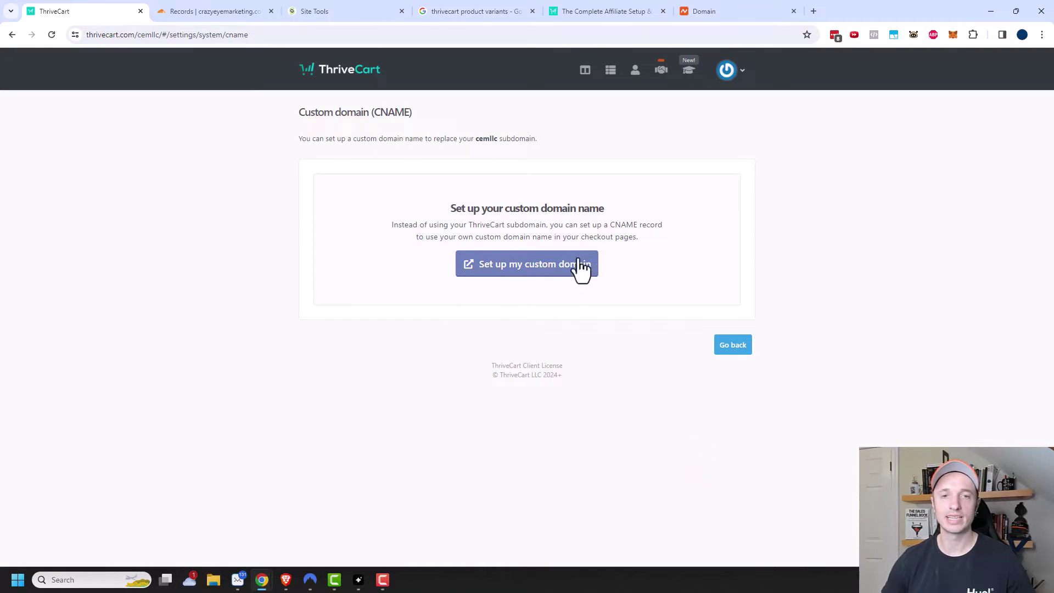
# Start the custom domain wizard and enter subdomain tc with domain crazyeyemarketing.com
pyautogui.click(532, 278)
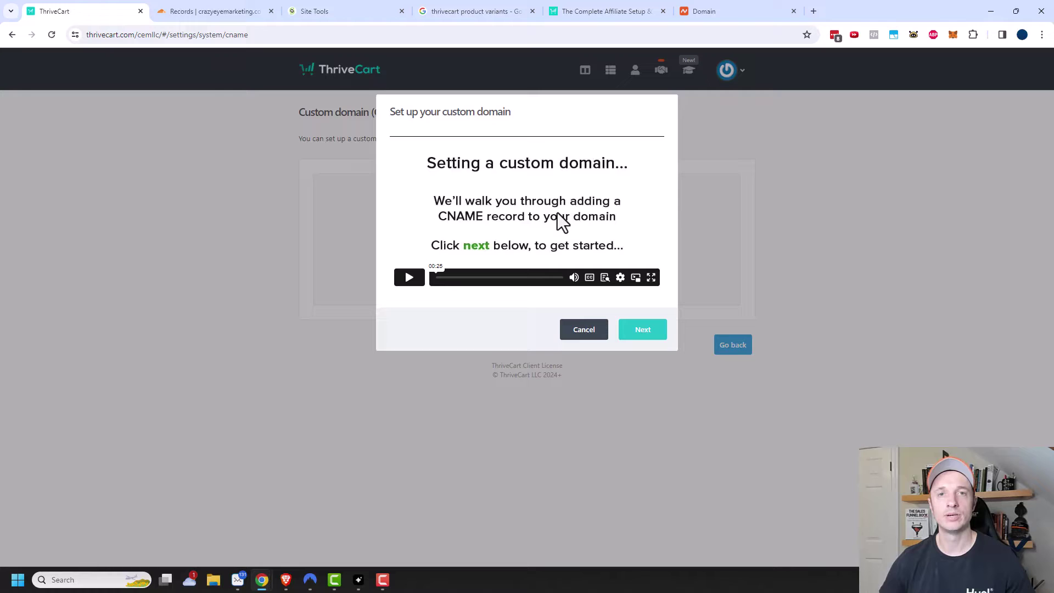
pyautogui.click(643, 330)
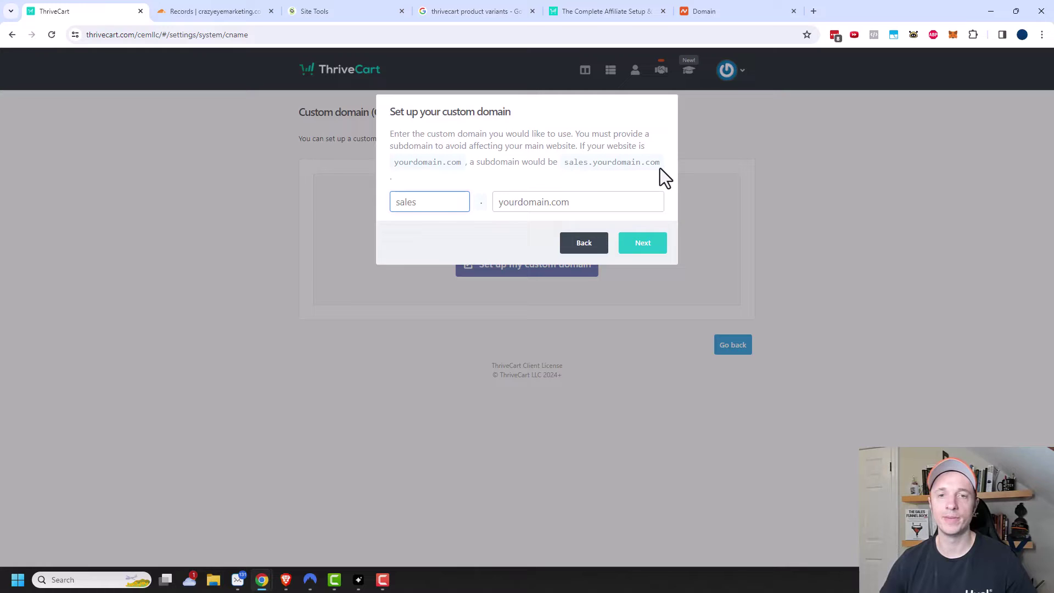
pyautogui.click(430, 202)
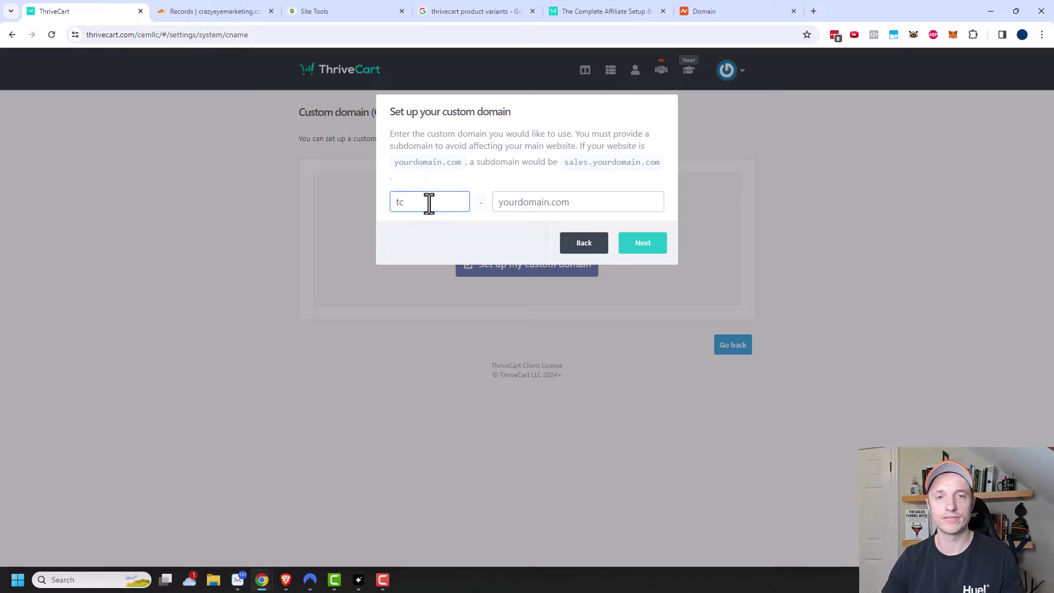
pyautogui.click(573, 203)
pyautogui.write('crazyeyemarketing.com')
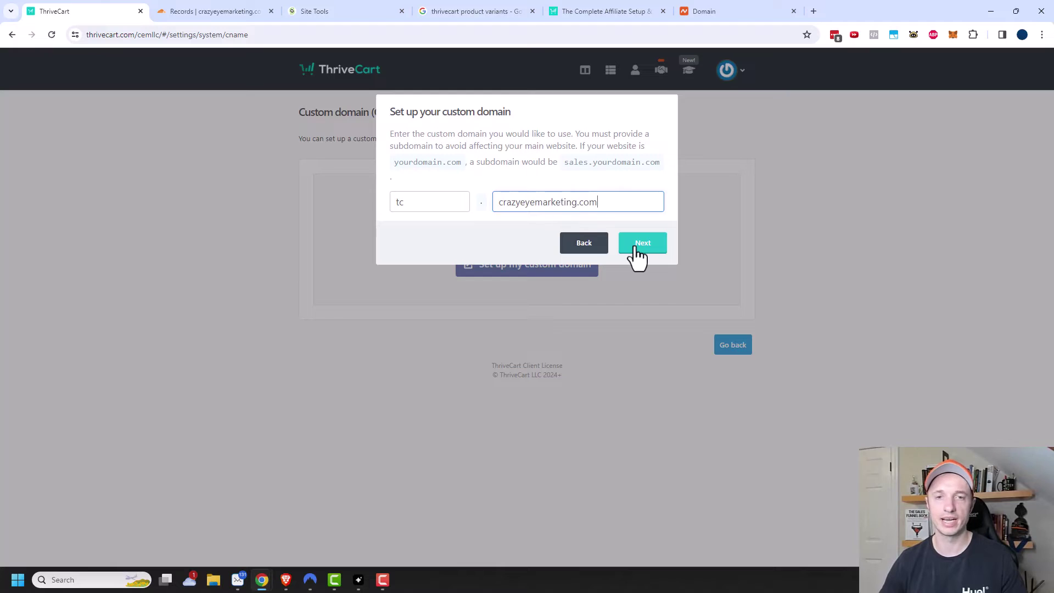
pyautogui.click(636, 247)
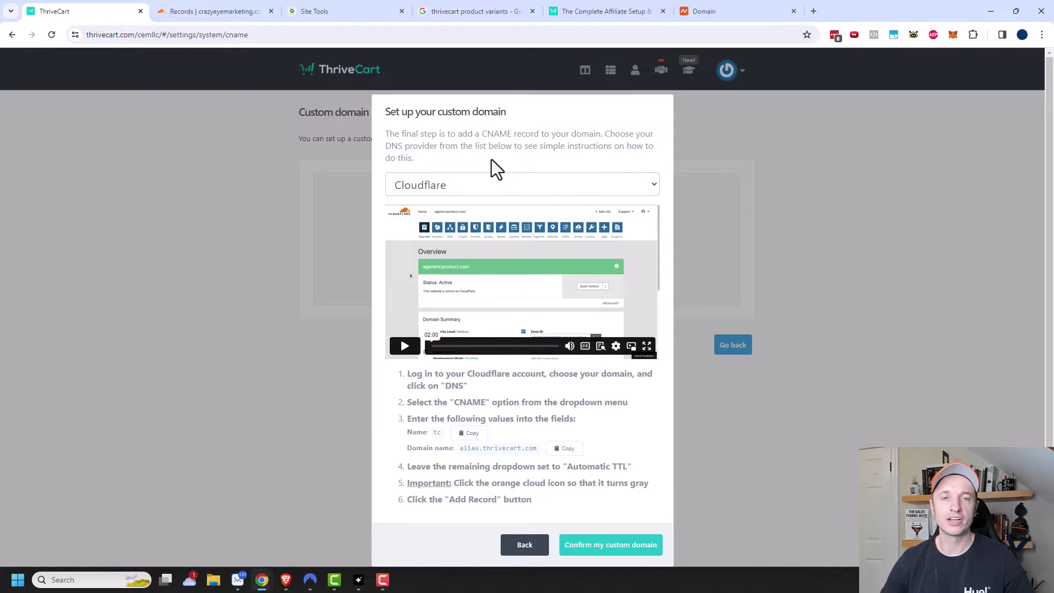
# Switch the DNS provider from Cloudflare to Generic/other to reveal the CNAME values
pyautogui.scroll(-1, 526, 140)
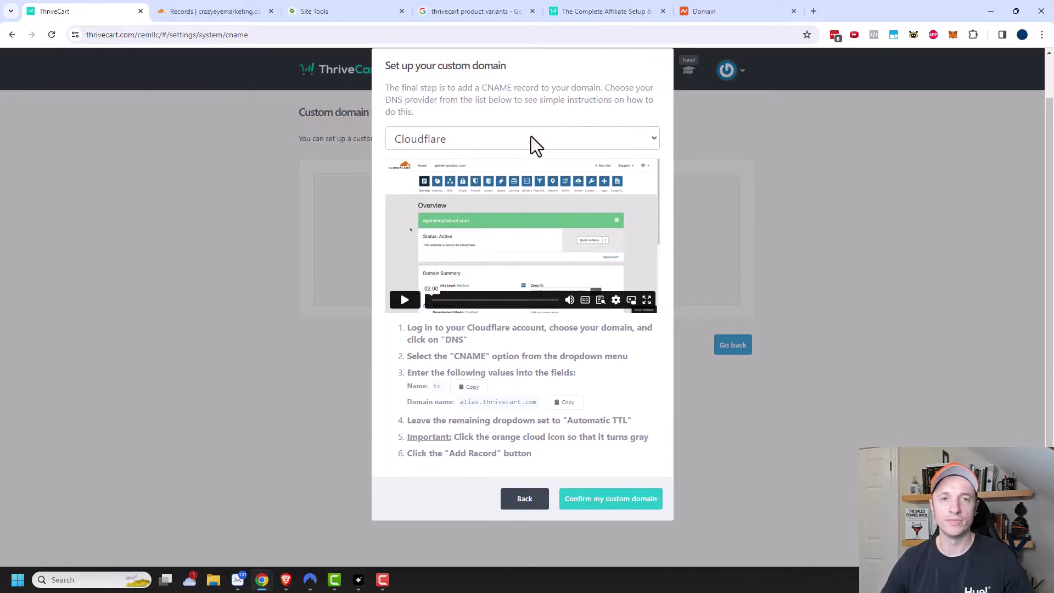
pyautogui.click(426, 143)
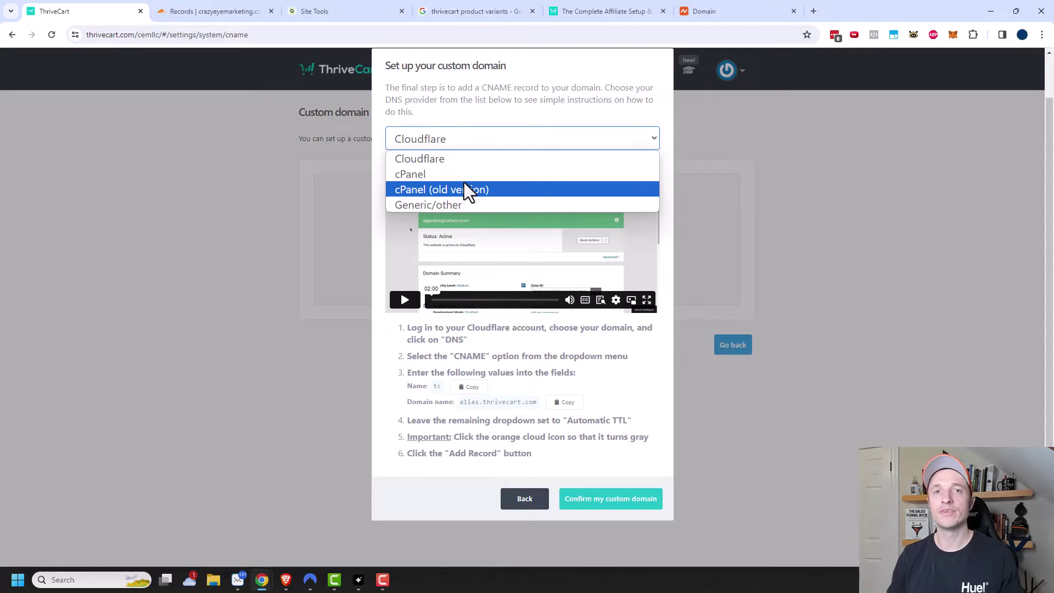
pyautogui.click(446, 207)
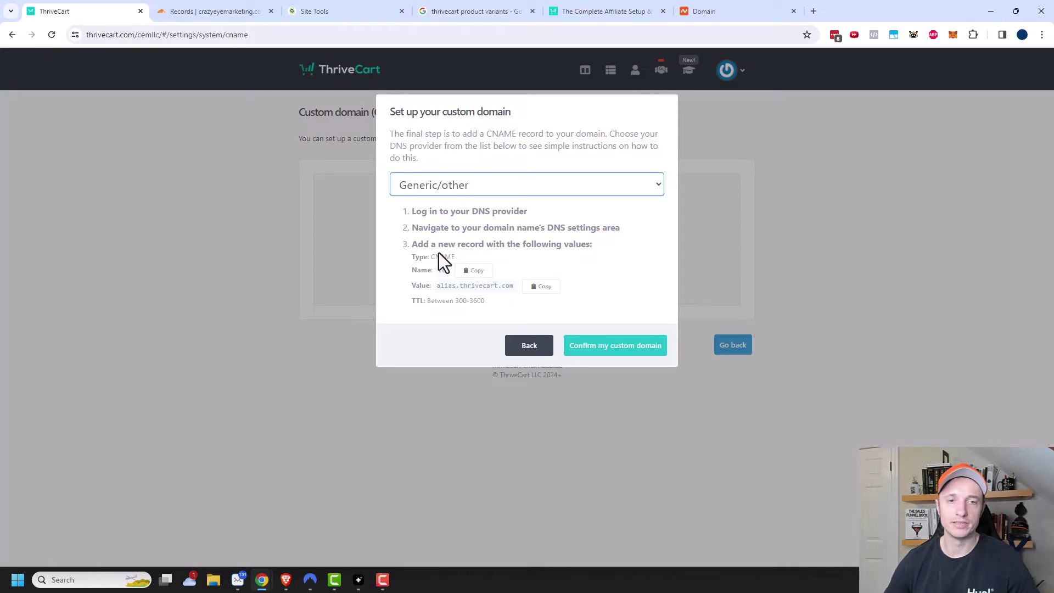
# In Cloudflare DNS, add a new CNAME record named tc
pyautogui.click(197, 17)
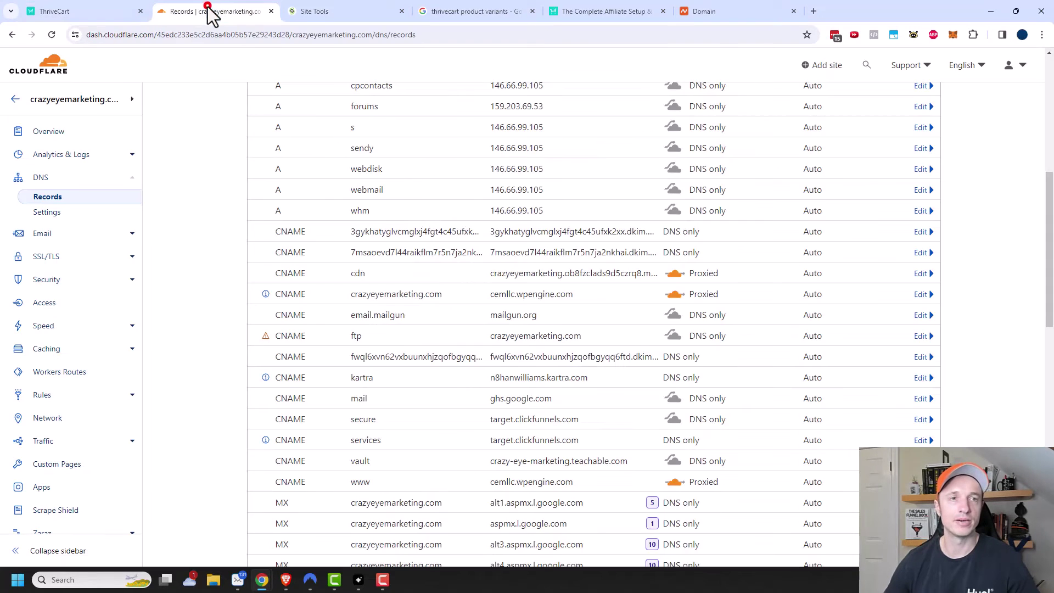
pyautogui.scroll(5, 444, 357)
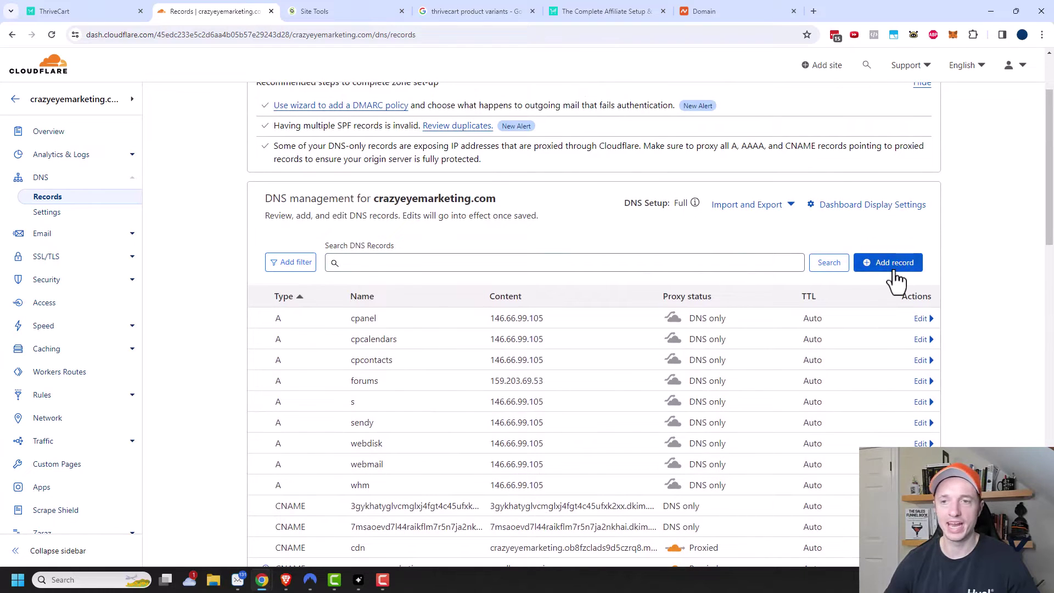
pyautogui.click(893, 263)
pyautogui.scroll(-1, 326, 298)
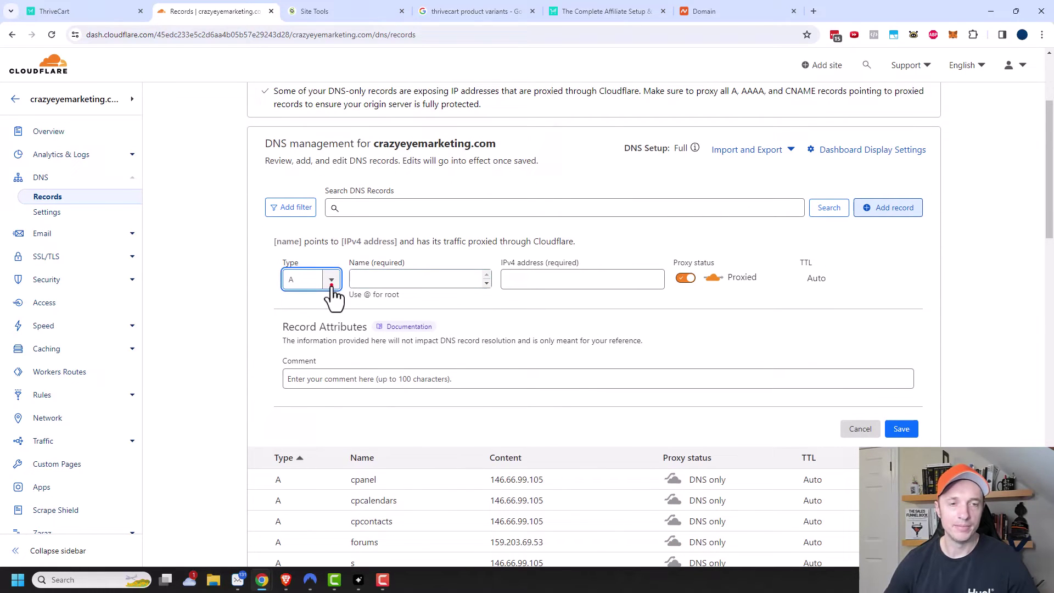
pyautogui.click(331, 280)
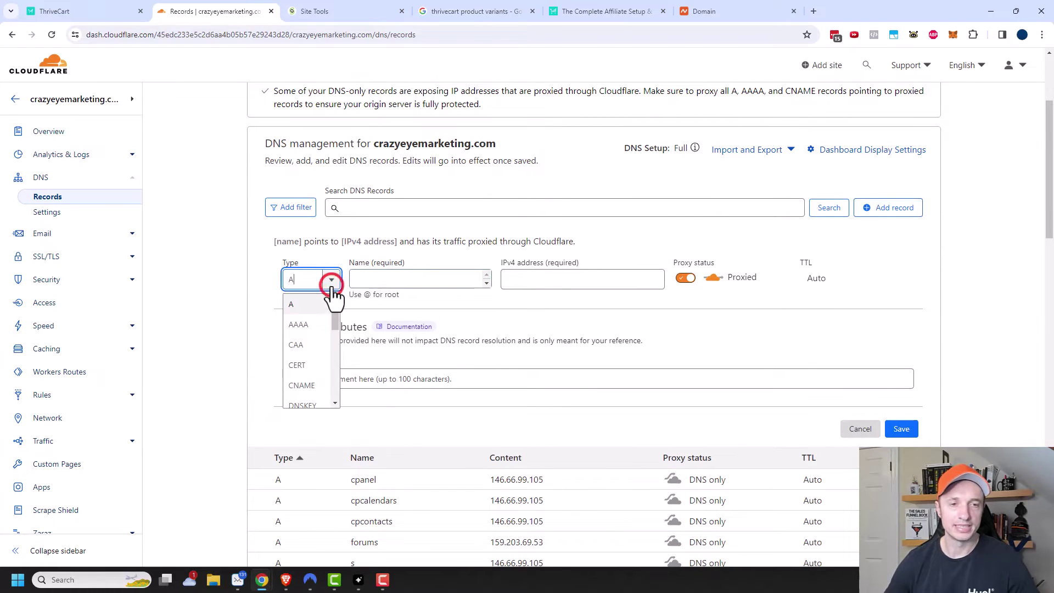
pyautogui.click(305, 385)
pyautogui.click(396, 280)
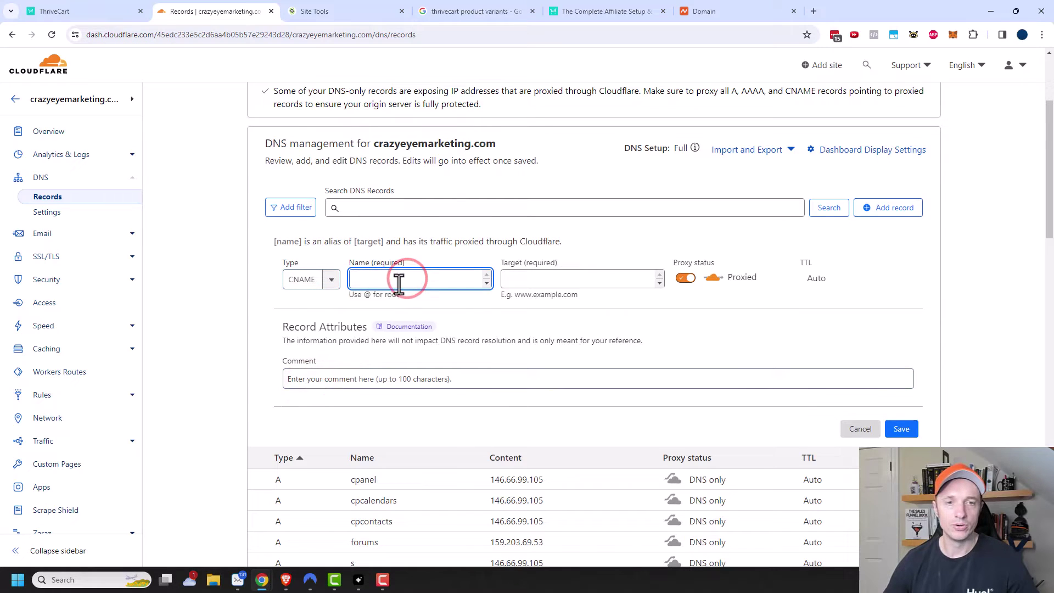
pyautogui.write('tc')
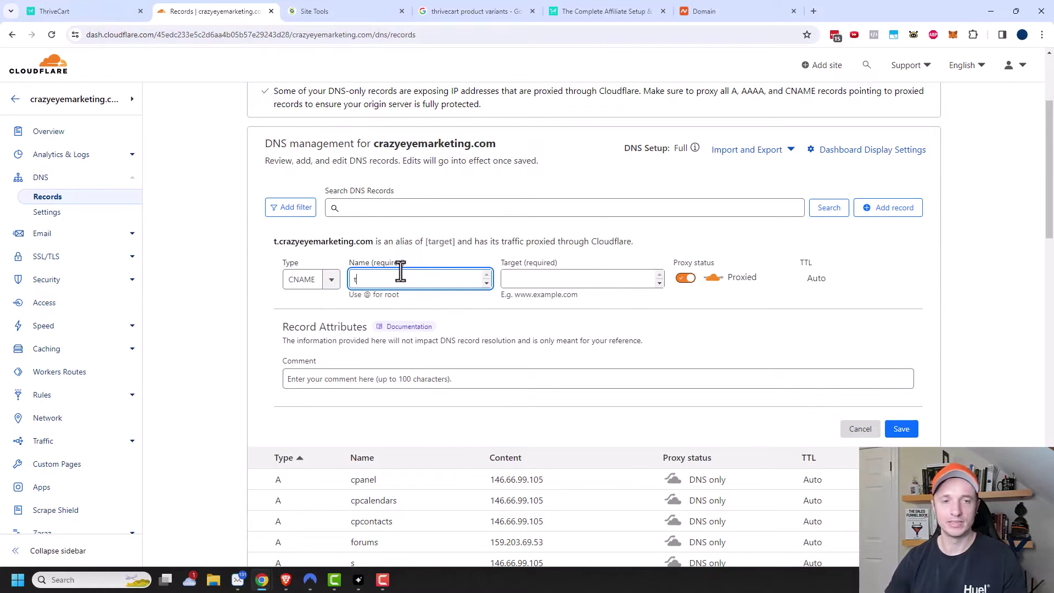
# Copy alias.thrivecart.com from ThriveCart and paste it as the record's target
pyautogui.click(541, 279)
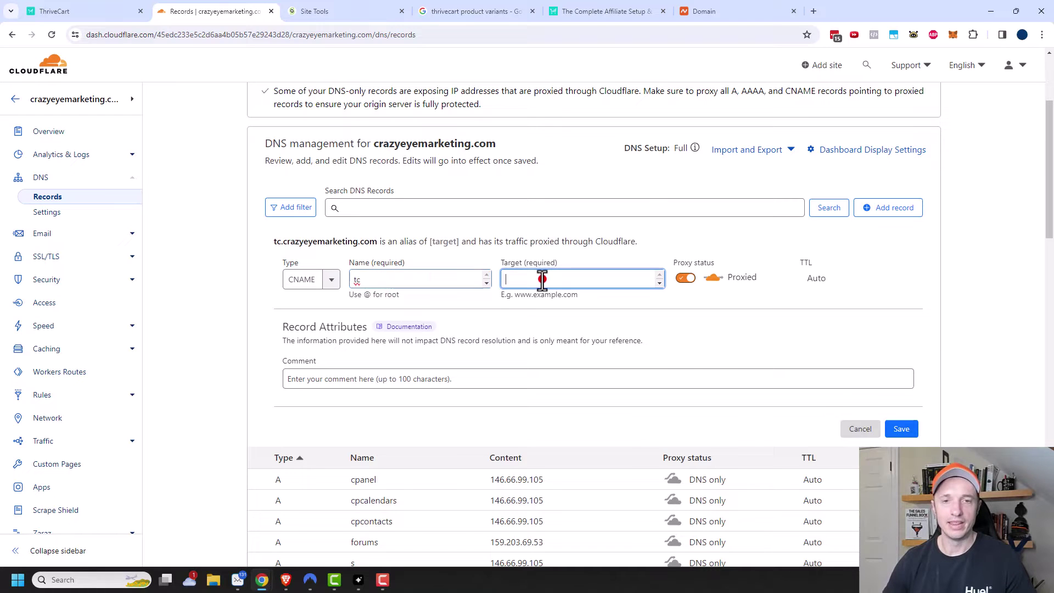
pyautogui.click(117, 15)
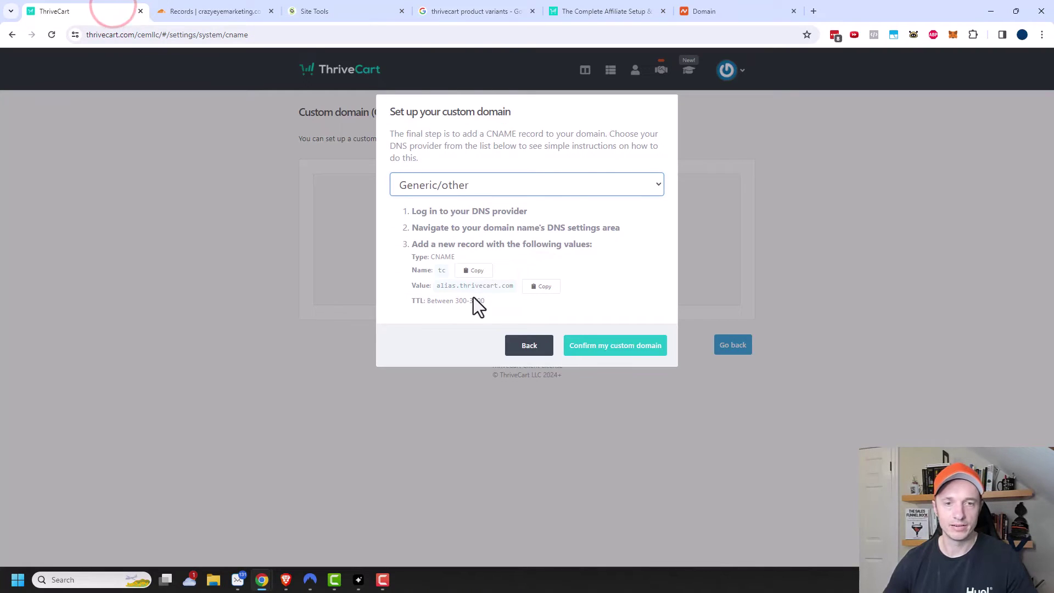
pyautogui.click(546, 287)
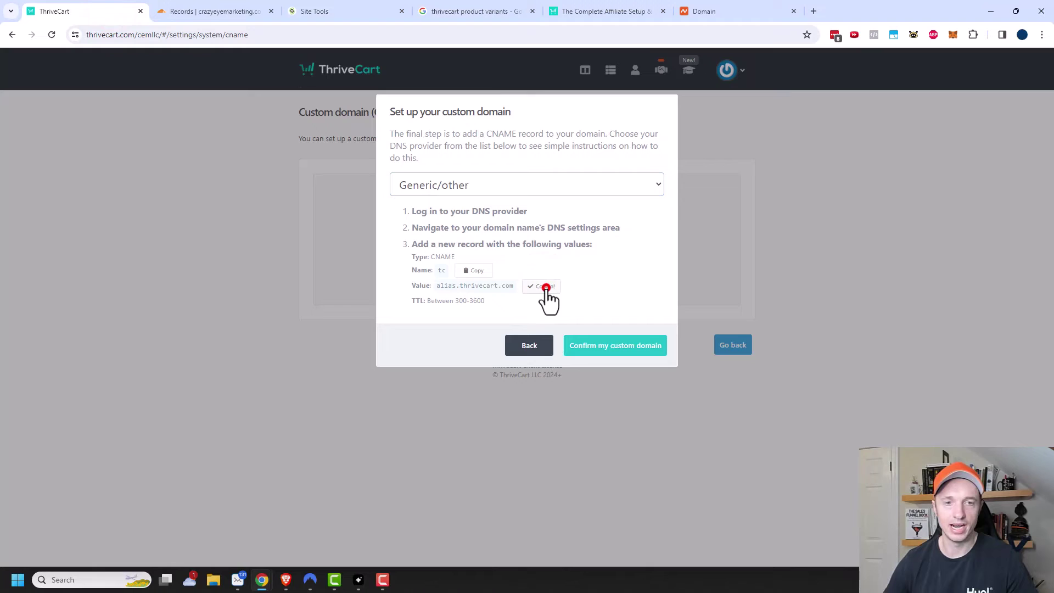
pyautogui.click(214, 11)
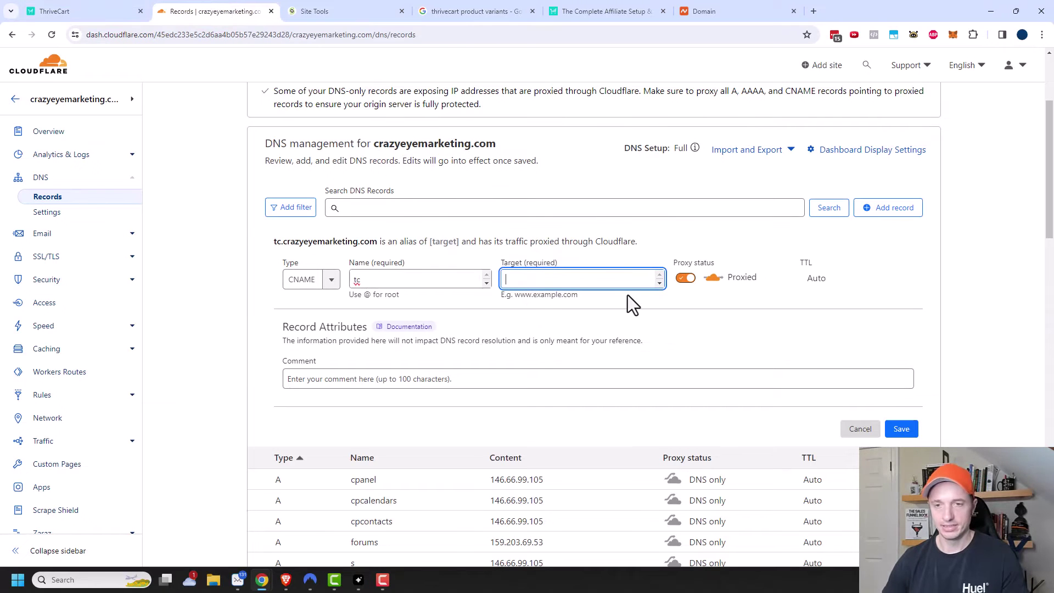
pyautogui.hotkey('ctrl', 'v')
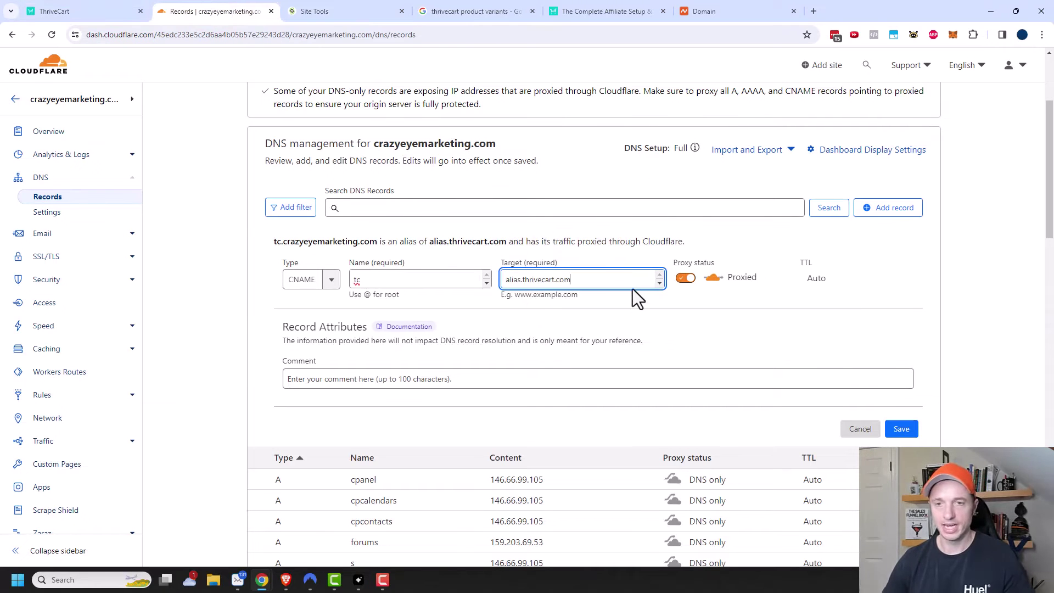
# Make the record DNS only with a 5 min TTL and save it
pyautogui.click(685, 279)
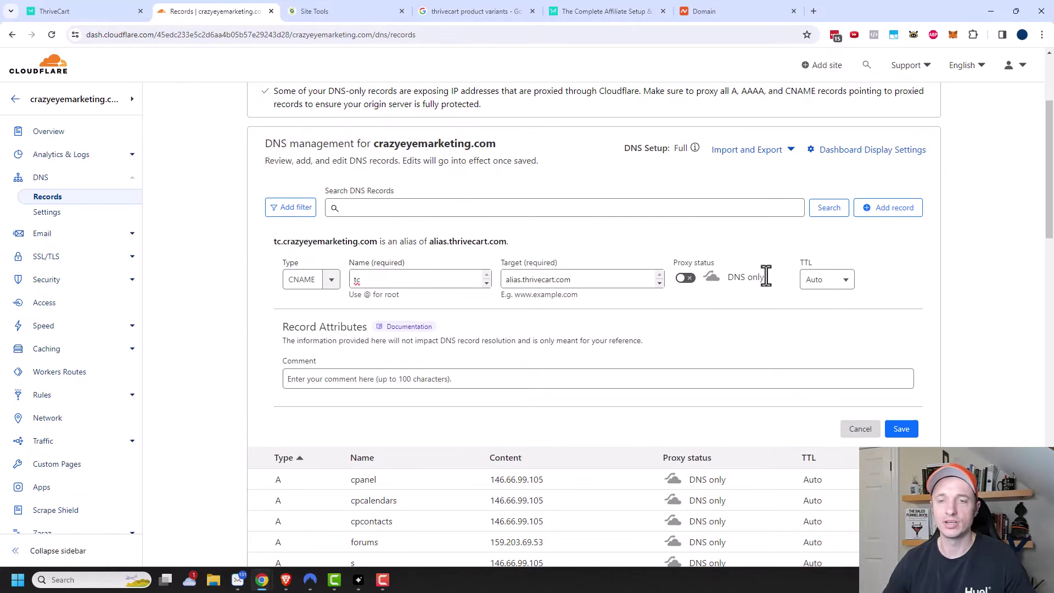
pyautogui.click(71, 7)
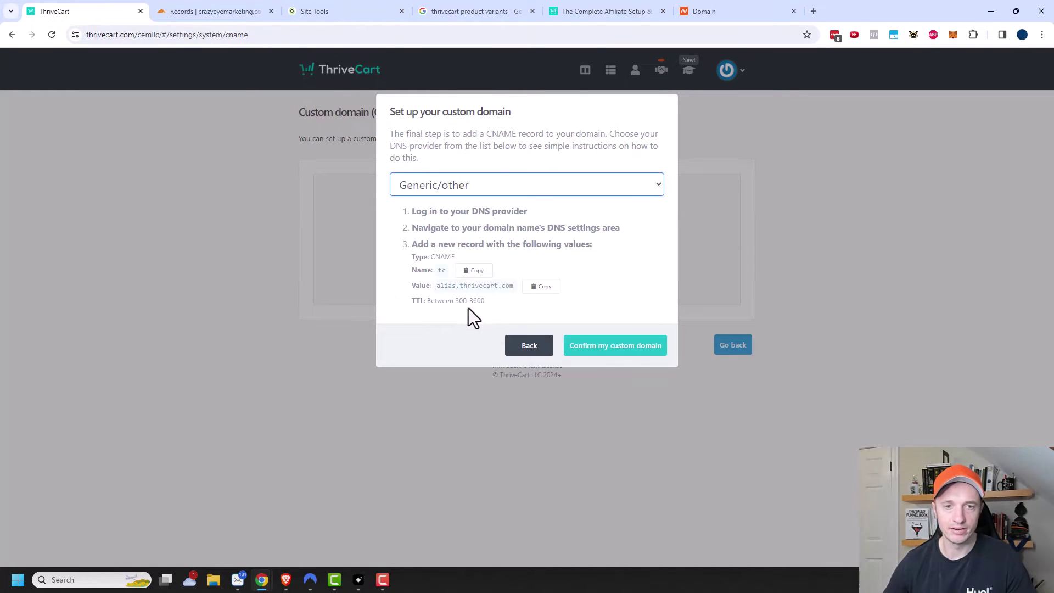
pyautogui.click(225, 13)
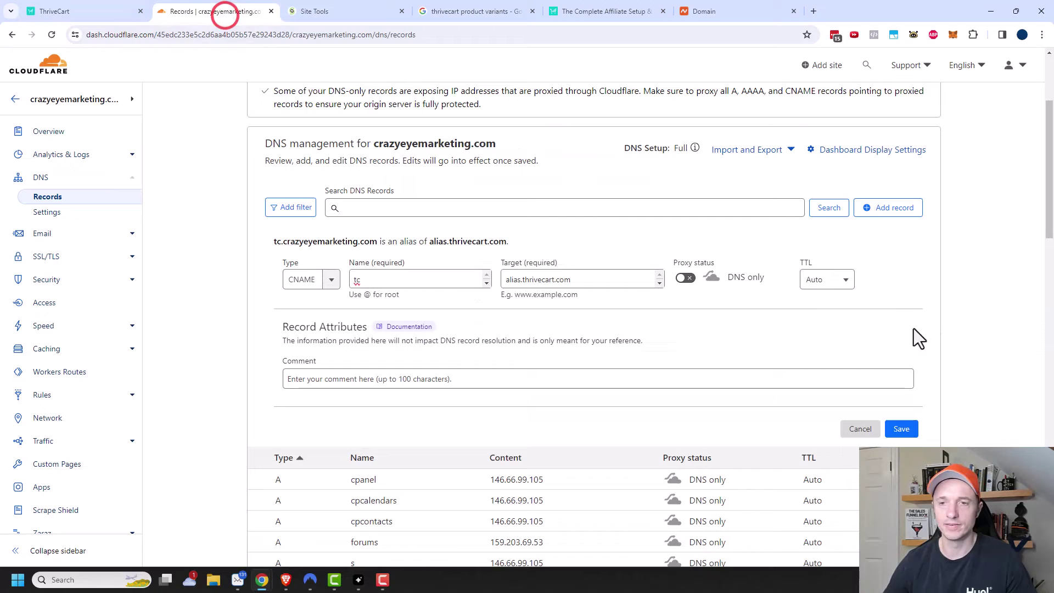
pyautogui.click(828, 281)
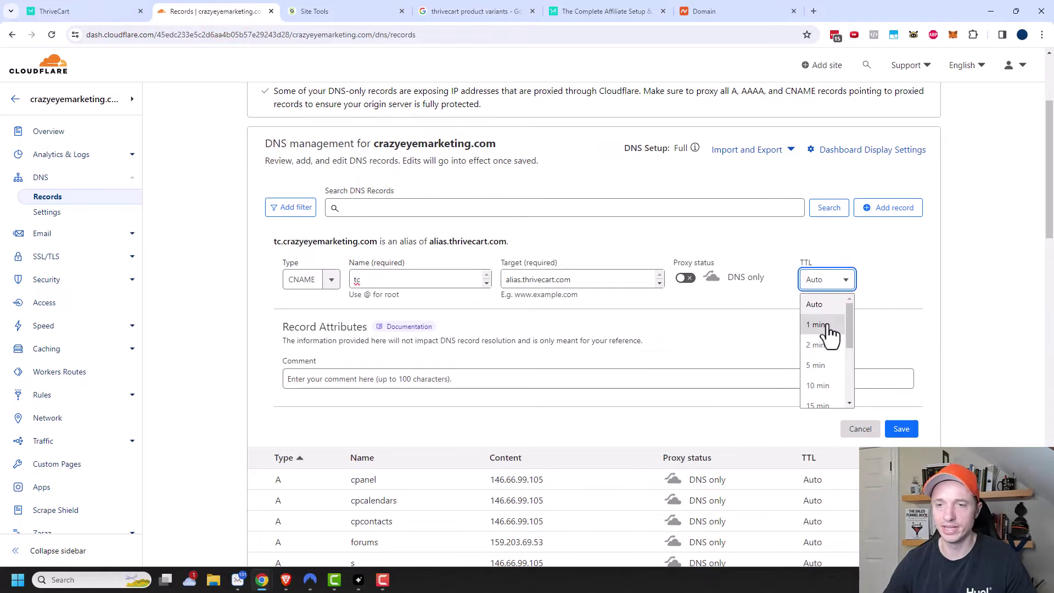
pyautogui.click(826, 365)
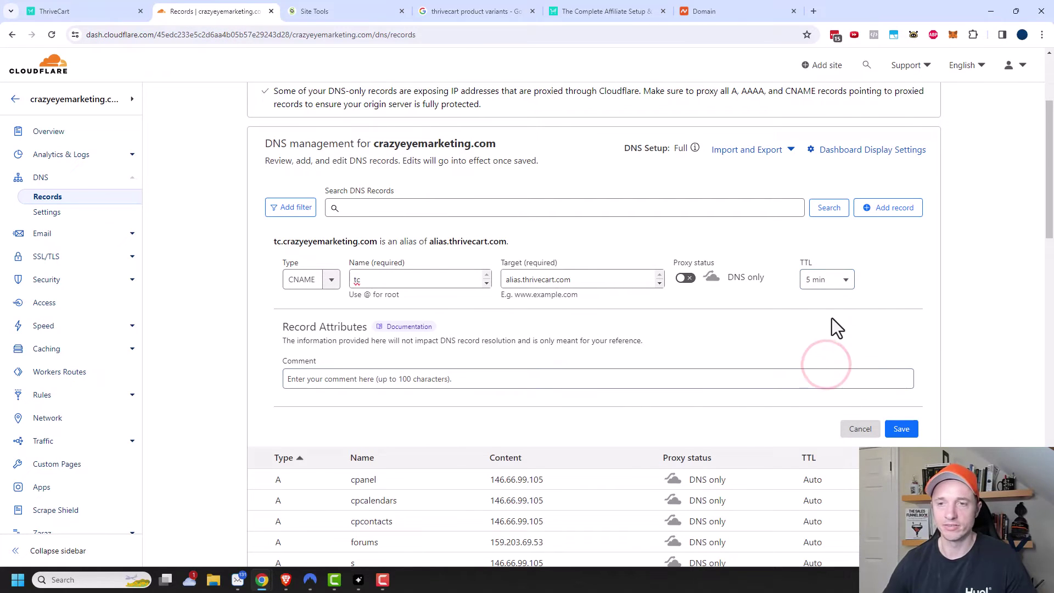
pyautogui.click(902, 431)
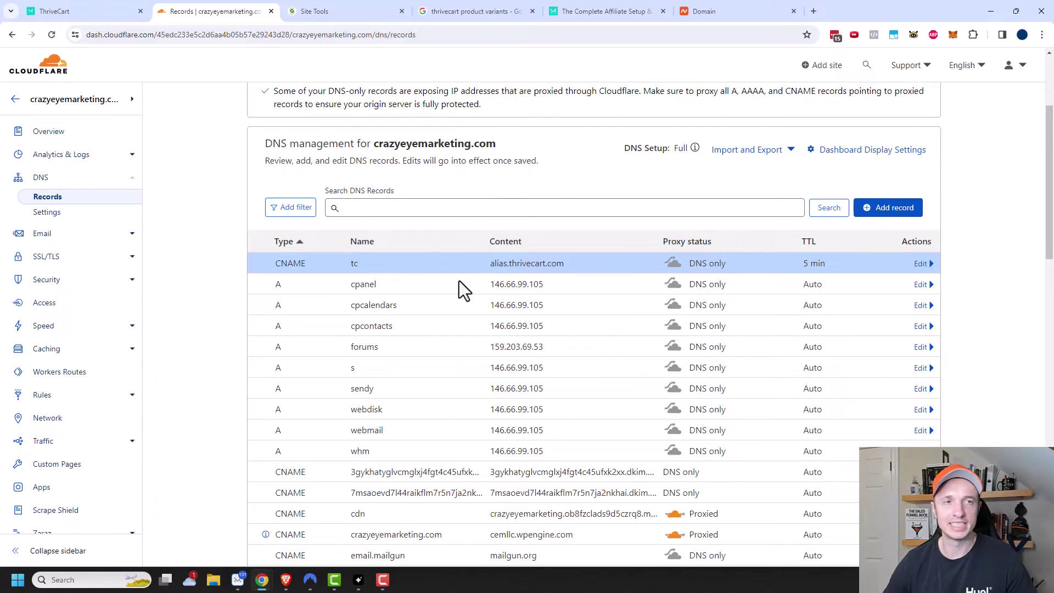
# Back in ThriveCart, confirm the tc.crazyeyemarketing.com custom domain
pyautogui.click(71, 12)
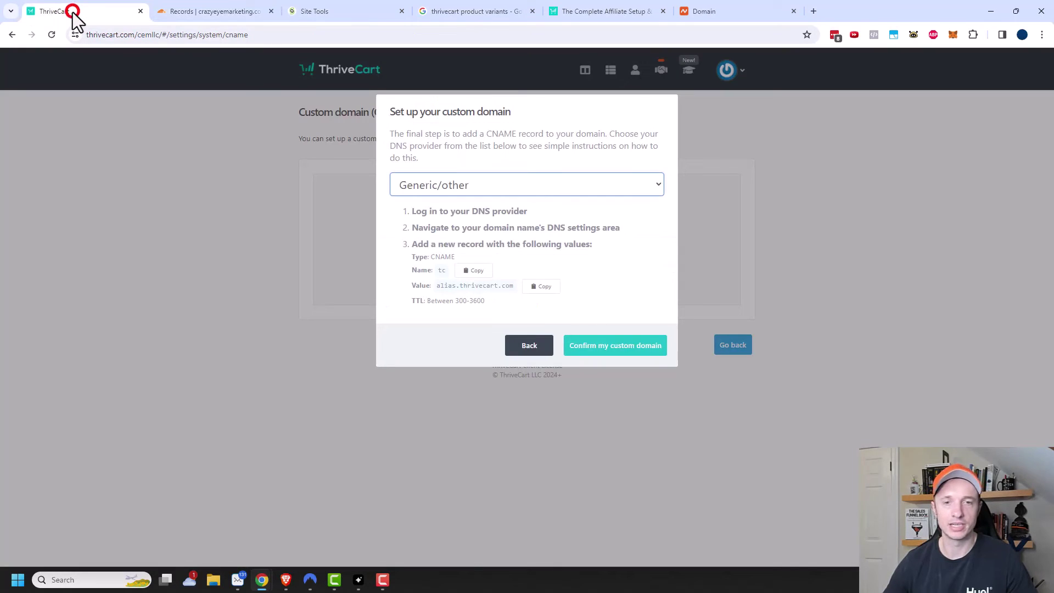
pyautogui.click(619, 354)
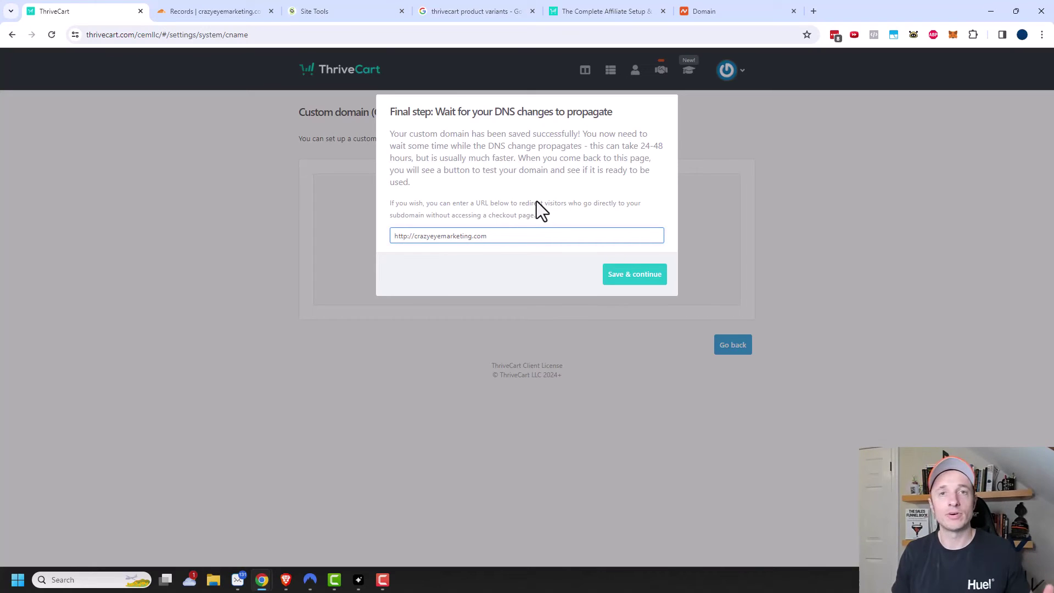
pyautogui.click(405, 236)
pyautogui.write('s')
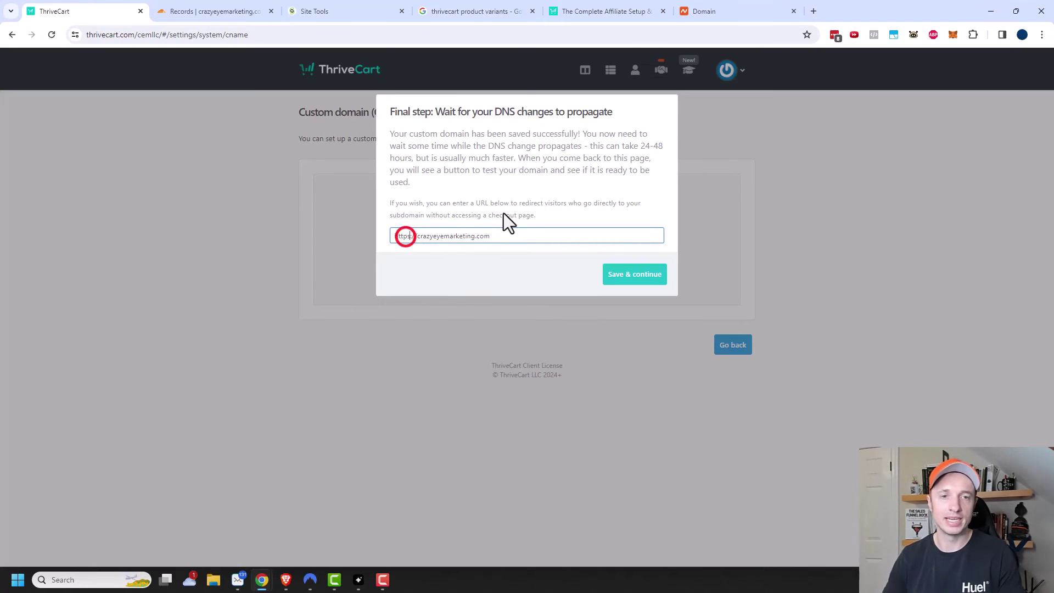
pyautogui.press('Right')
pyautogui.press('Right')
pyautogui.press('Right')
pyautogui.write('www.')
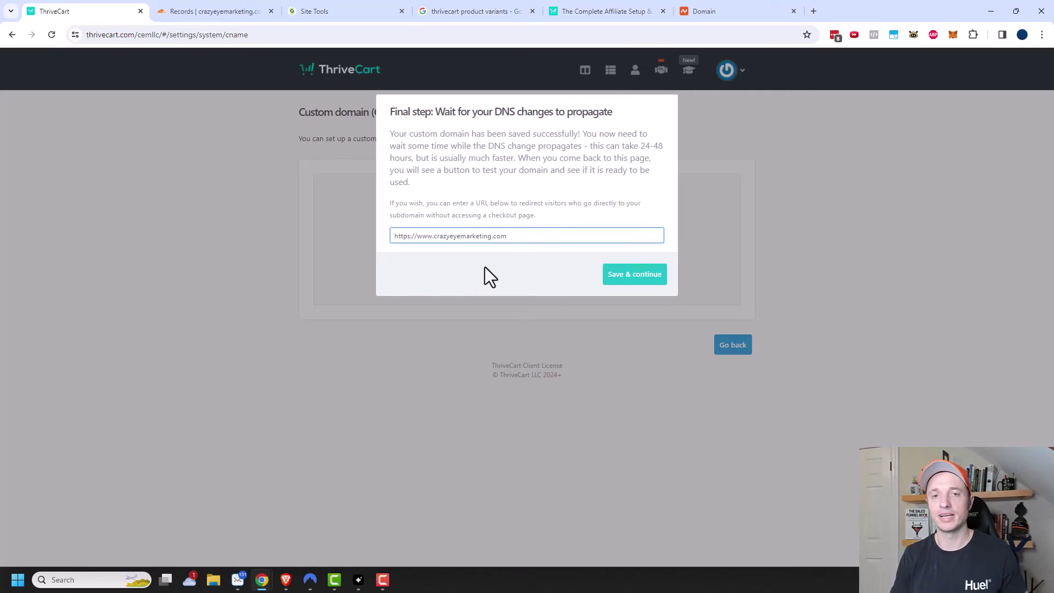
pyautogui.click(650, 275)
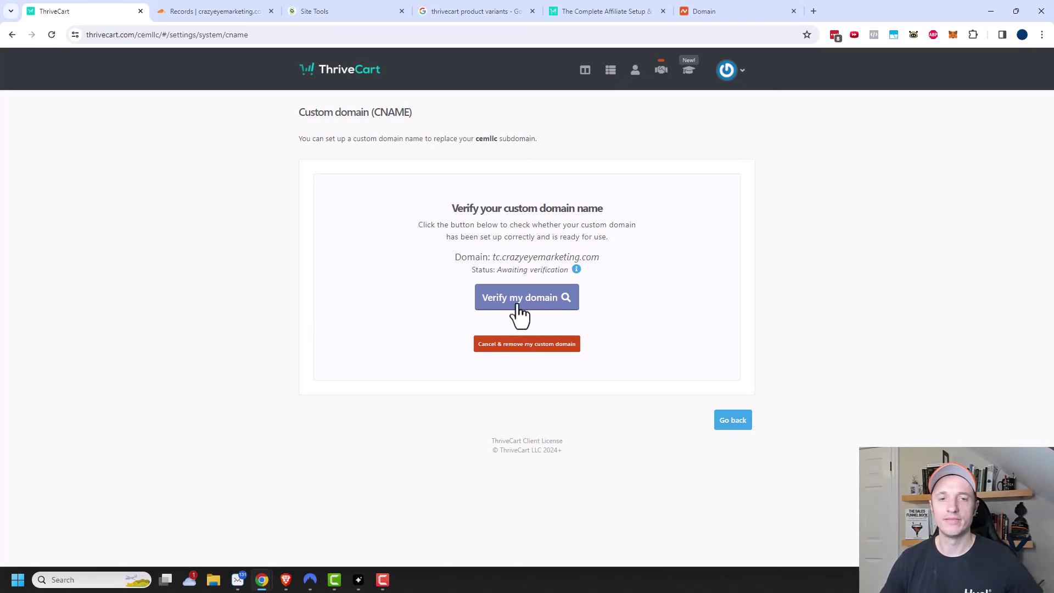
pyautogui.click(518, 308)
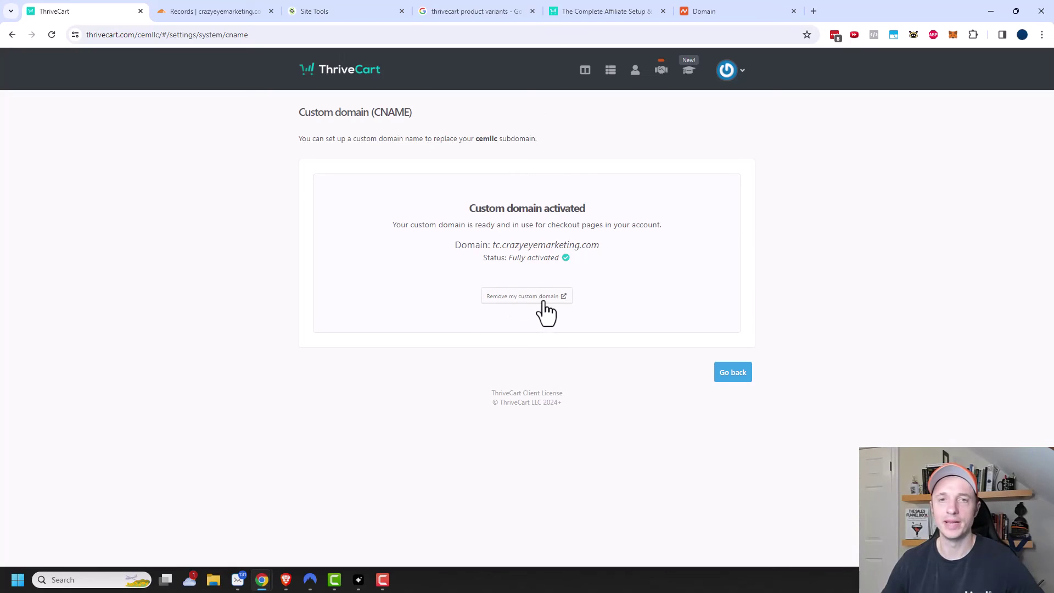
pyautogui.click(610, 70)
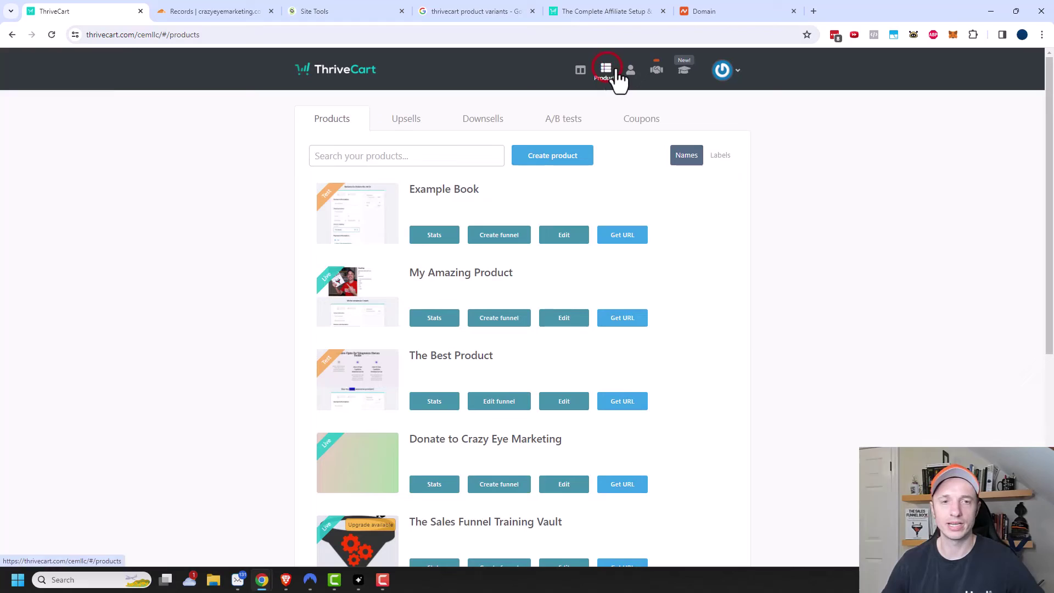
pyautogui.click(619, 325)
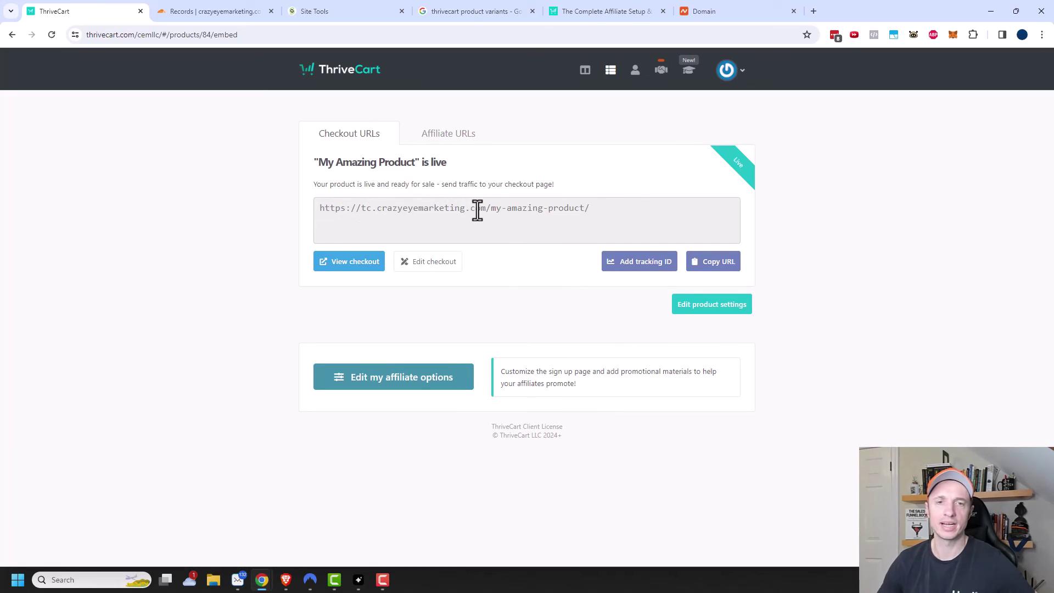
pyautogui.click(633, 207)
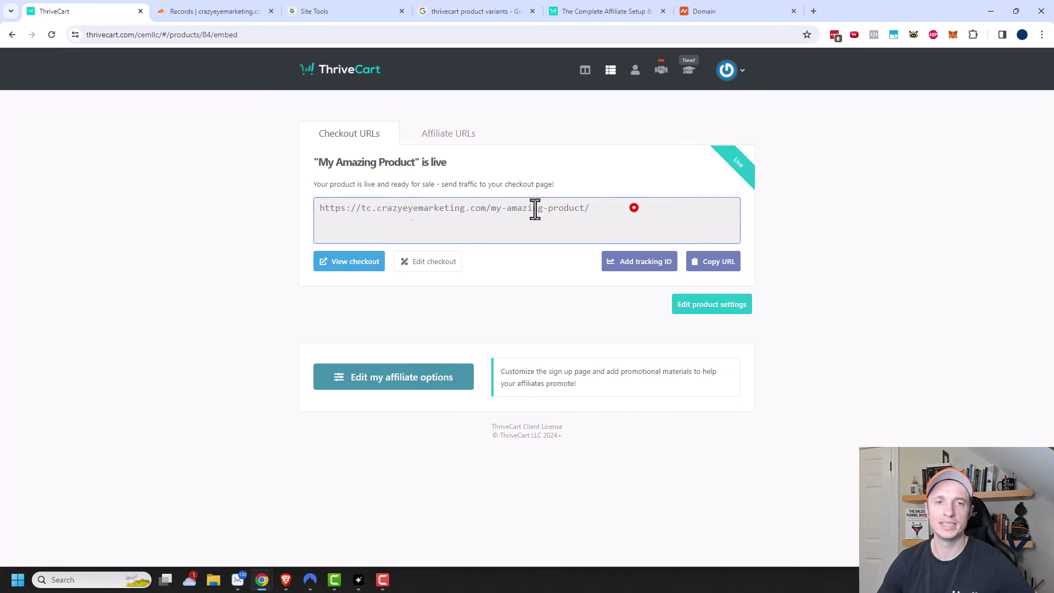
pyautogui.rightClick(487, 207)
pyautogui.click(533, 220)
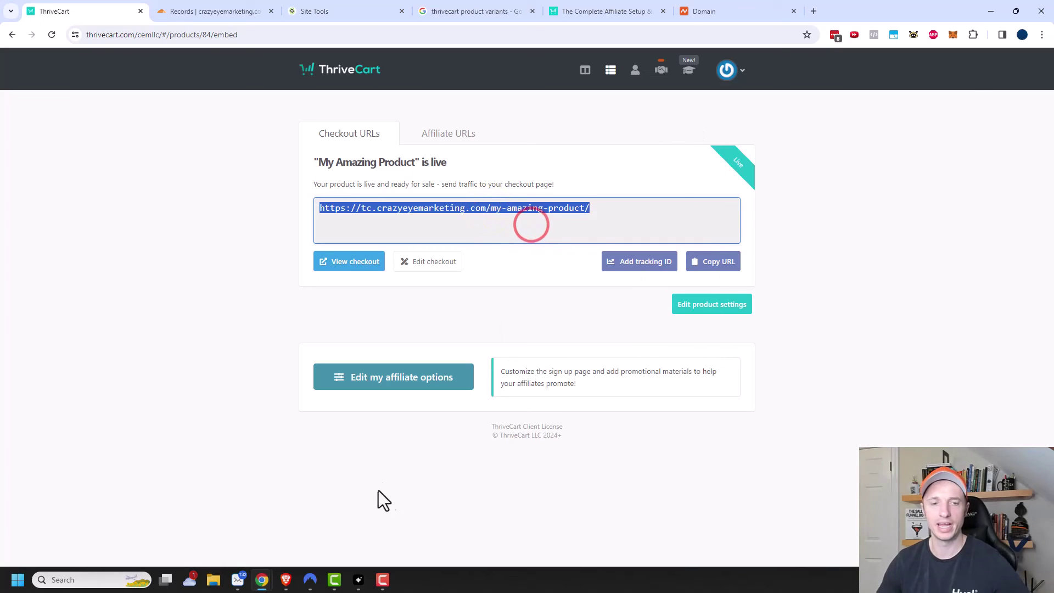
# Load the copied checkout URL in a new Chrome incognito window
pyautogui.click(1042, 35)
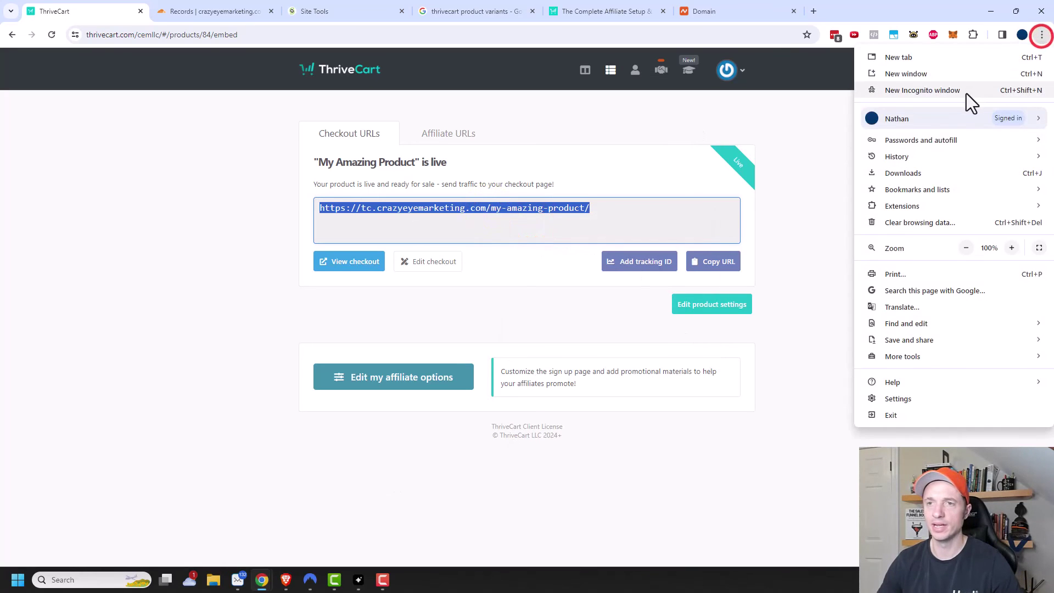
pyautogui.click(967, 92)
pyautogui.hotkey('ctrl', 'v')
pyautogui.press('Return')
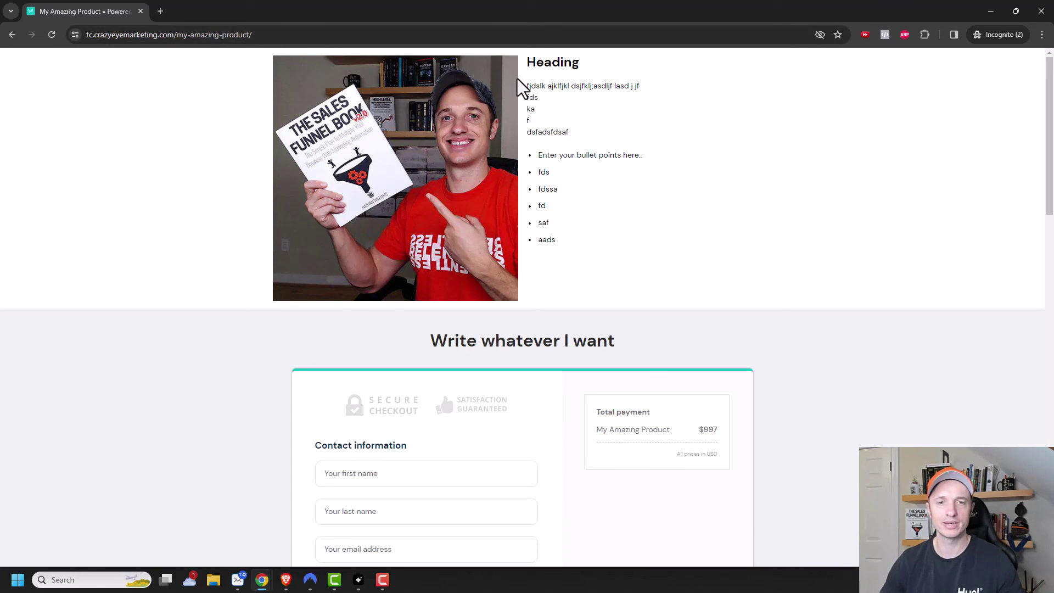
pyautogui.scroll(-4, 538, 351)
pyautogui.scroll(4, 534, 416)
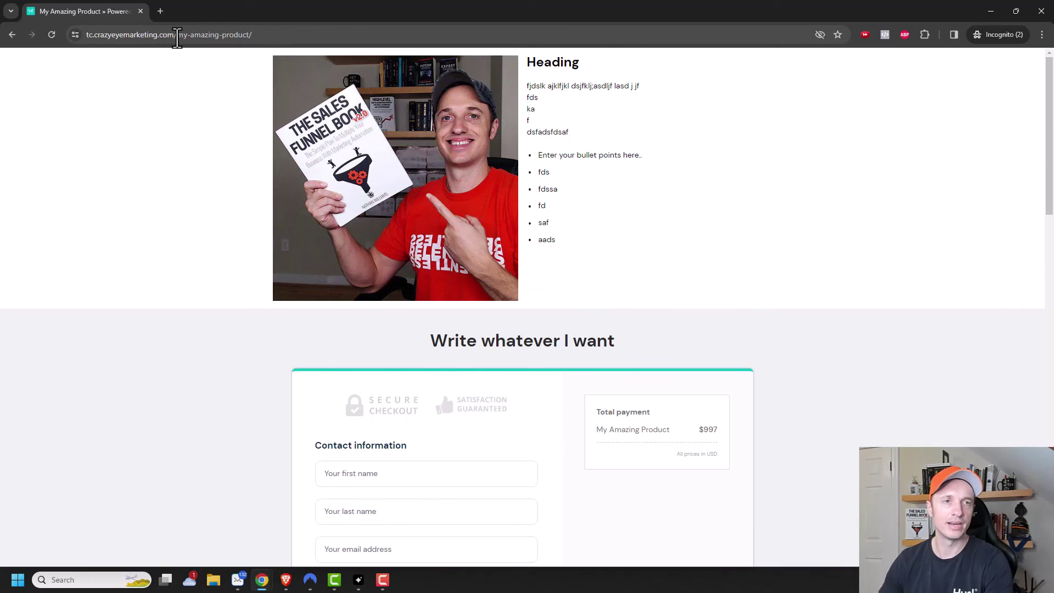
# Strip the product path and visit bare tc.crazyeyemarketing.com to check the redirect
pyautogui.moveTo(177, 35); pyautogui.dragTo(516, 33)
pyautogui.press('BackSpace')
pyautogui.press('BackSpace')
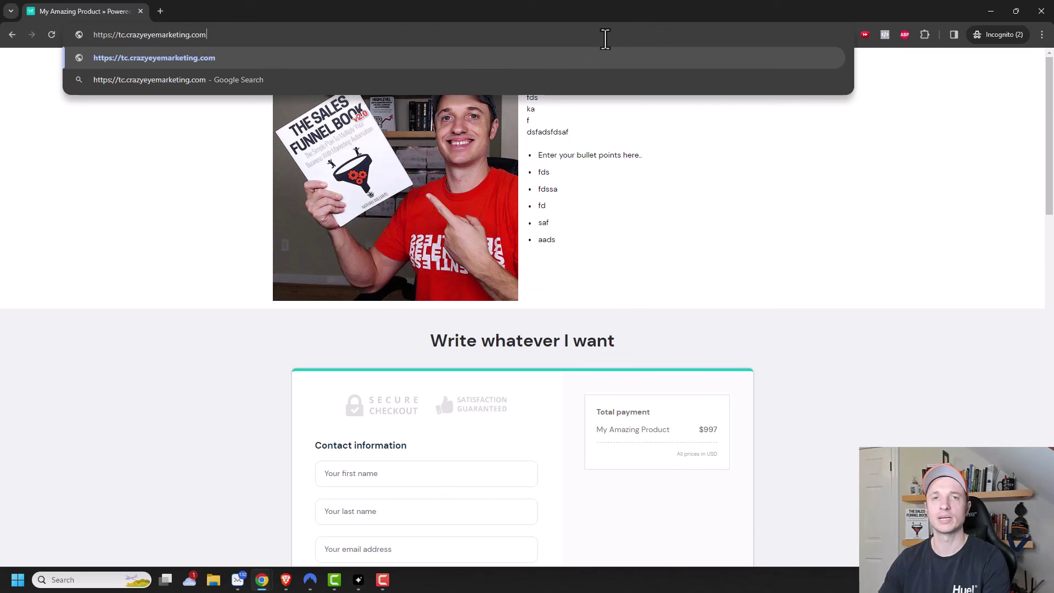
pyautogui.press('Return')
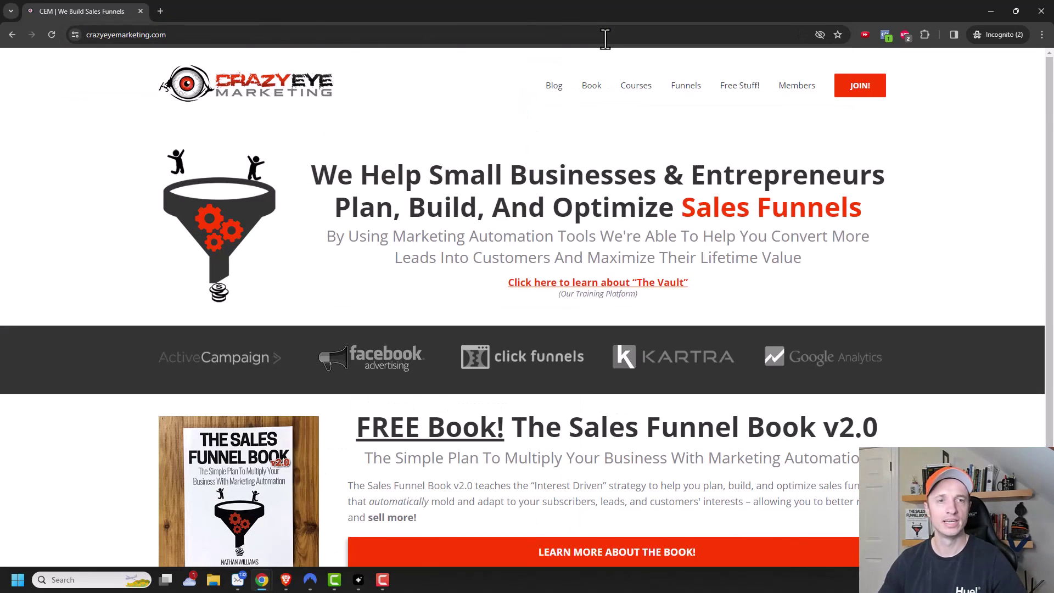